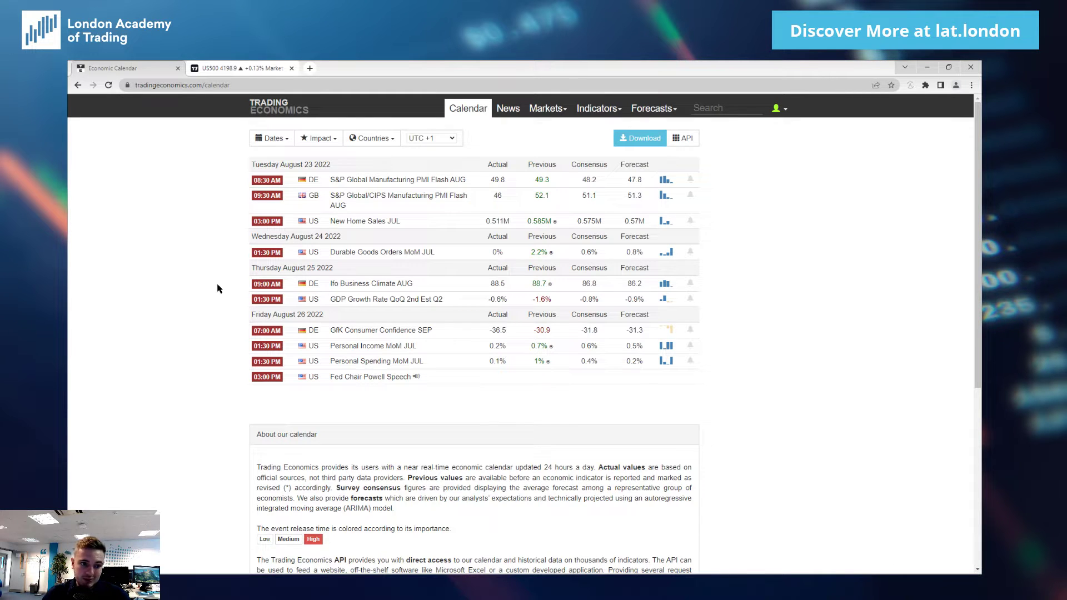
Step: Briefly highlight the New Home Sales JUL and Fed Chair Powell Speech calendar entries
left_click_drag(330, 221, 384, 222)
left_click(424, 222)
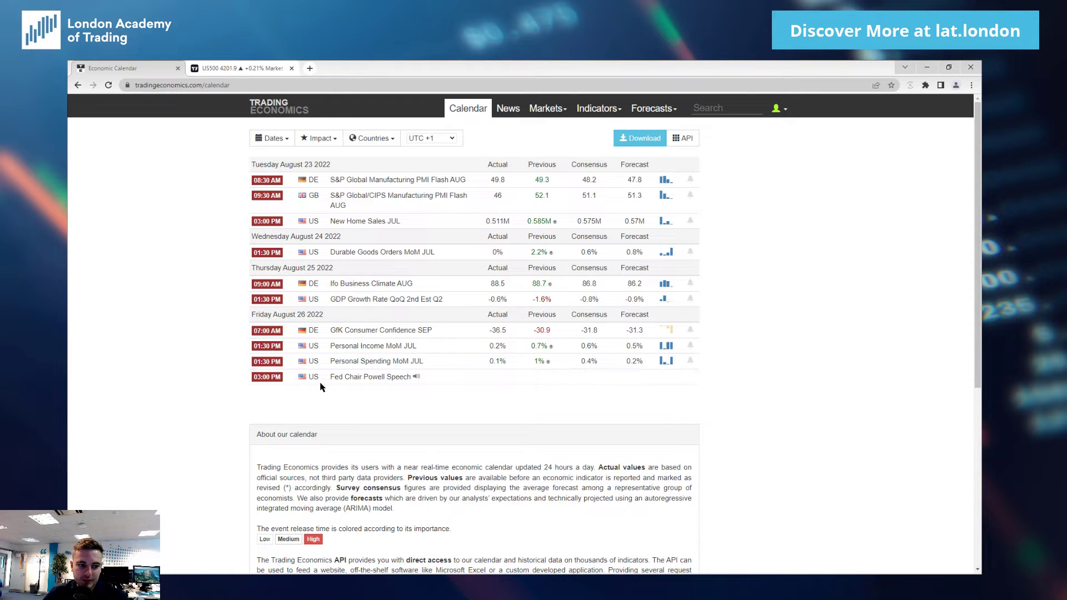
left_click_drag(329, 377, 413, 379)
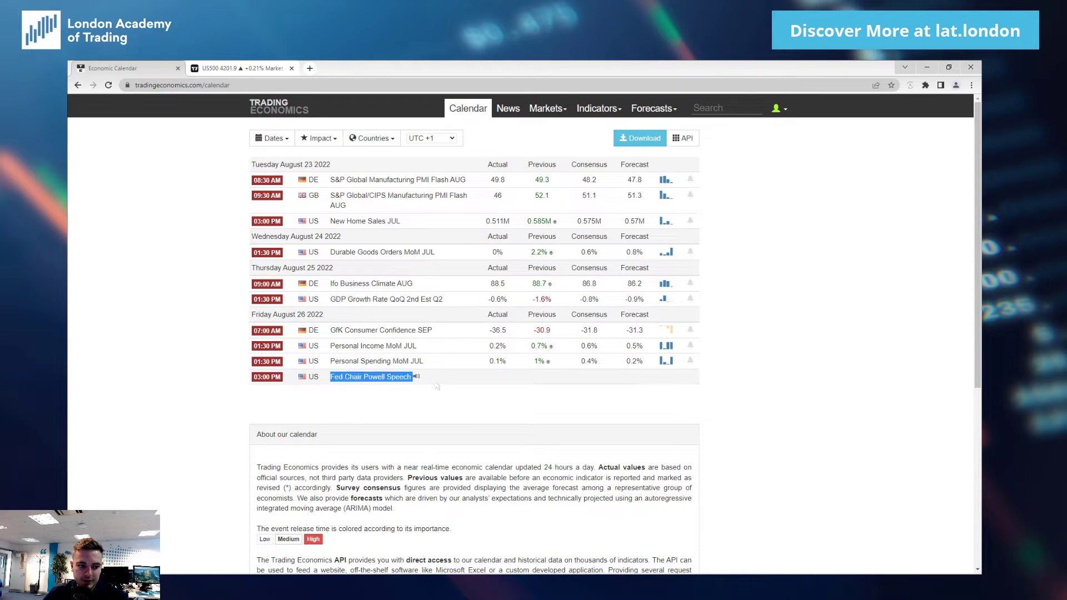
left_click(165, 342)
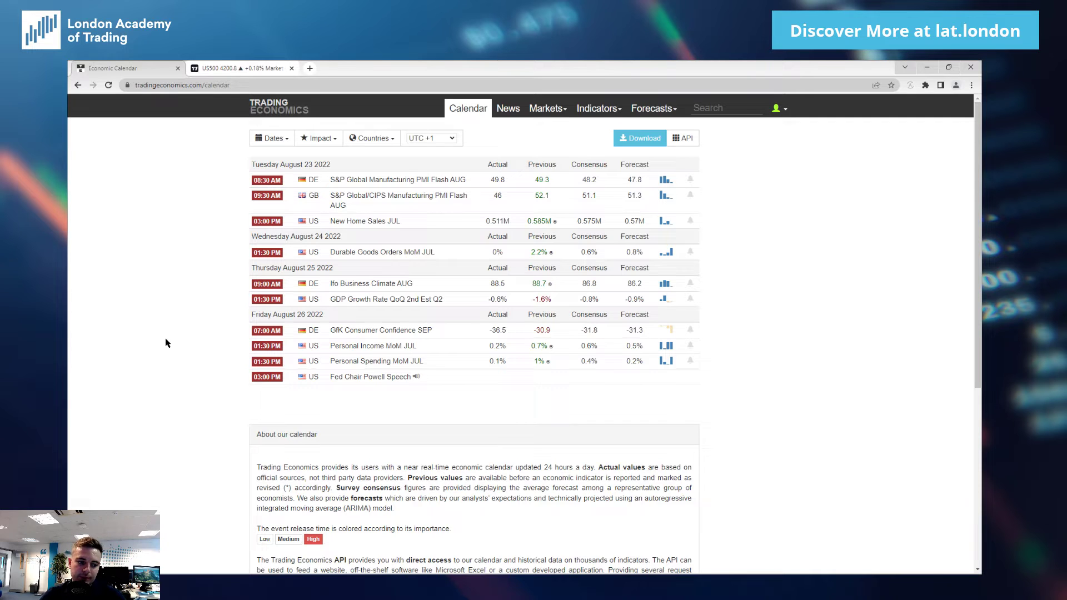
left_click_drag(331, 377, 387, 377)
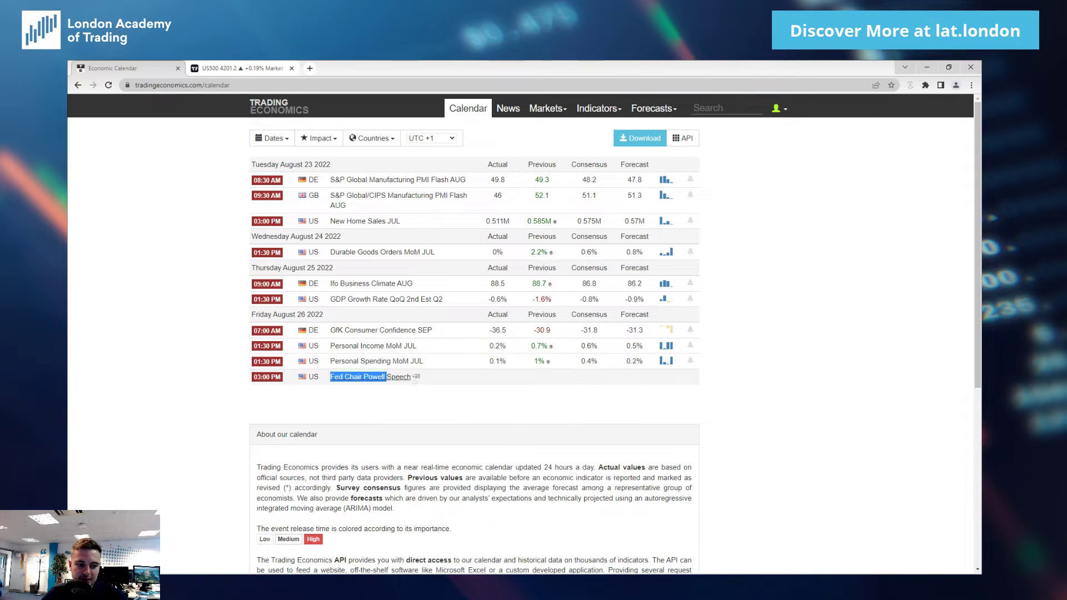
left_click(187, 381)
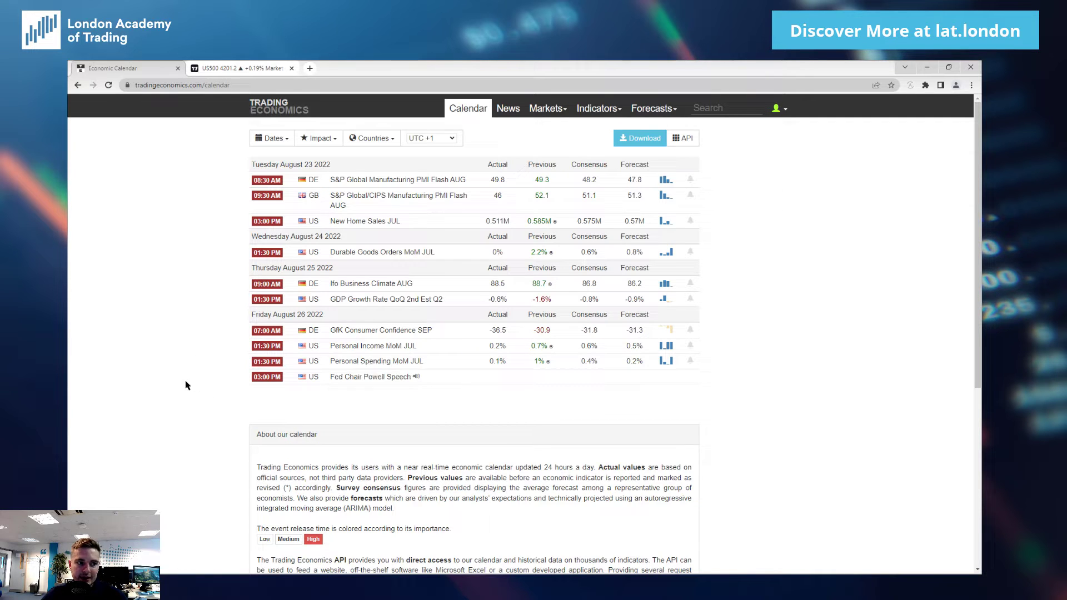
Step: Return to TradingView and activate the US 10-year yield, US 500, then EUR/USD charts
left_click(221, 68)
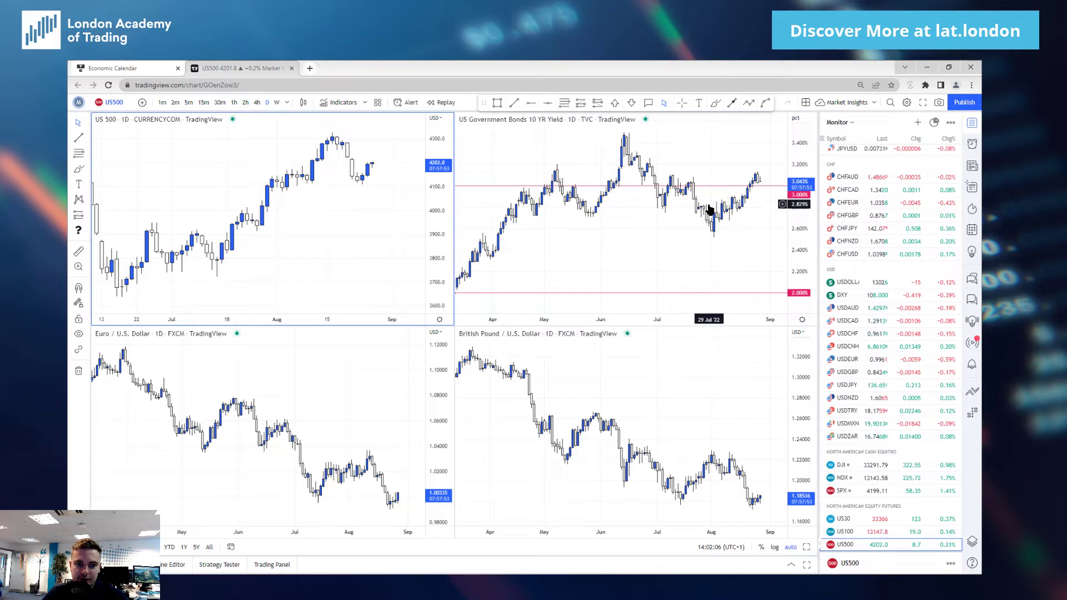
left_click(655, 254)
left_click(352, 247)
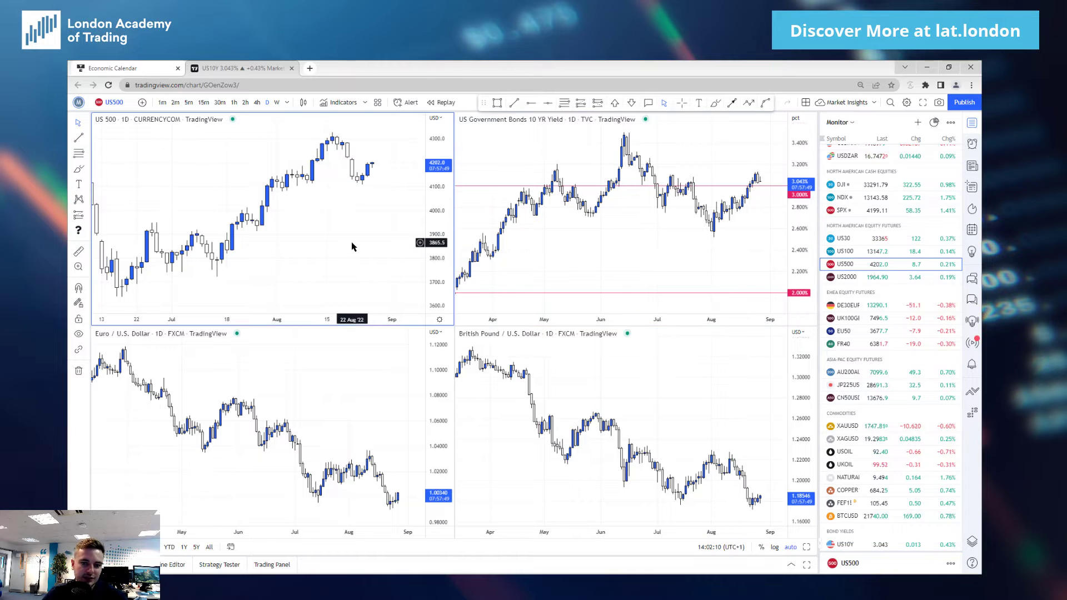
left_click(364, 393)
left_click(596, 375)
left_click(349, 381)
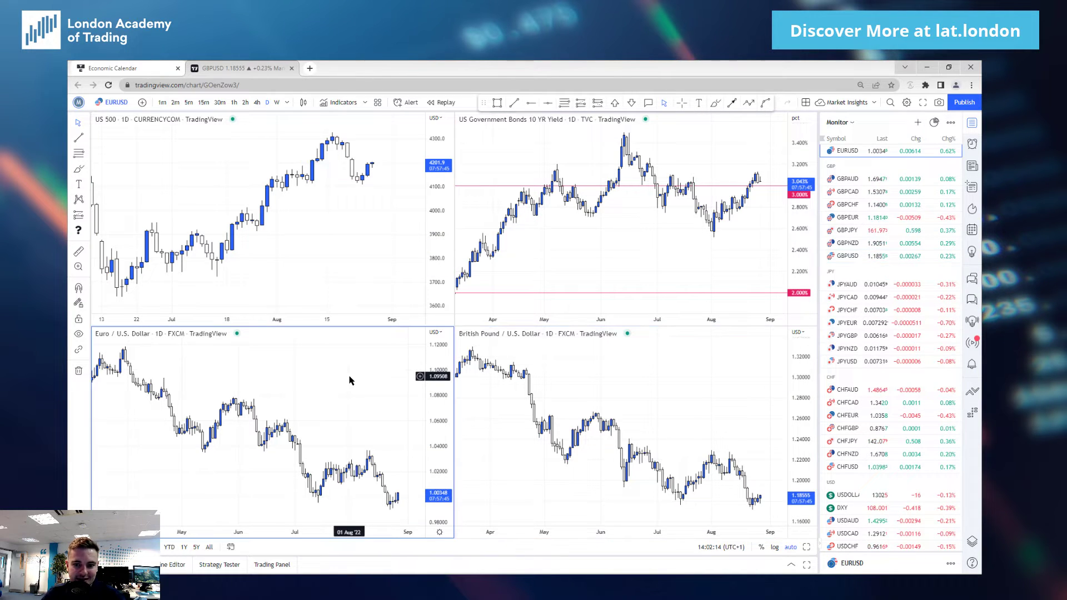
Step: Hide the watchlist, select the GBP/USD chart, and switch all four charts to weekly candles
left_click(975, 123)
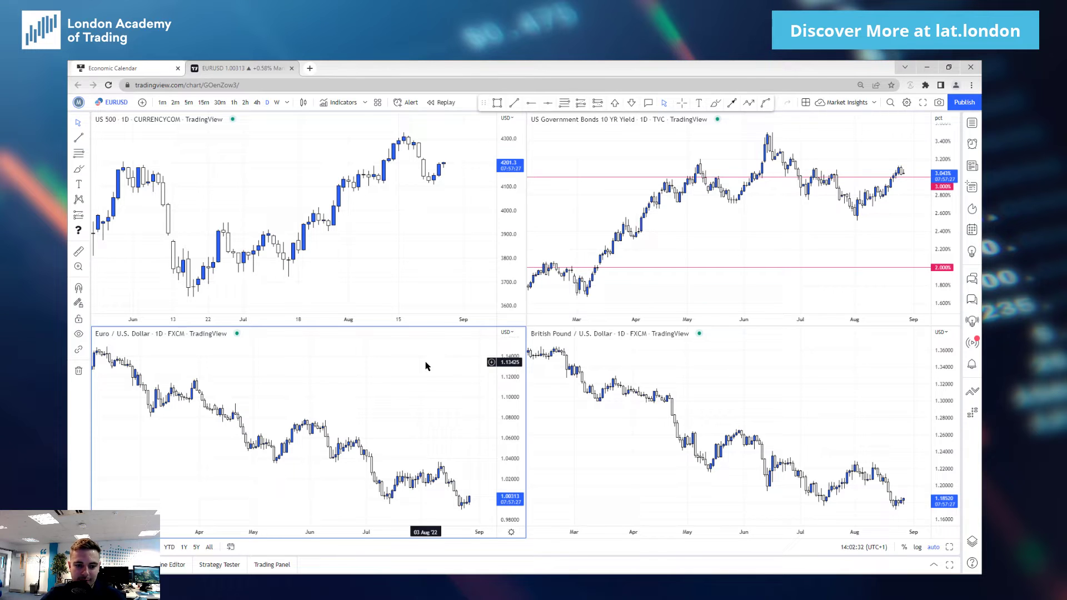
left_click(779, 395)
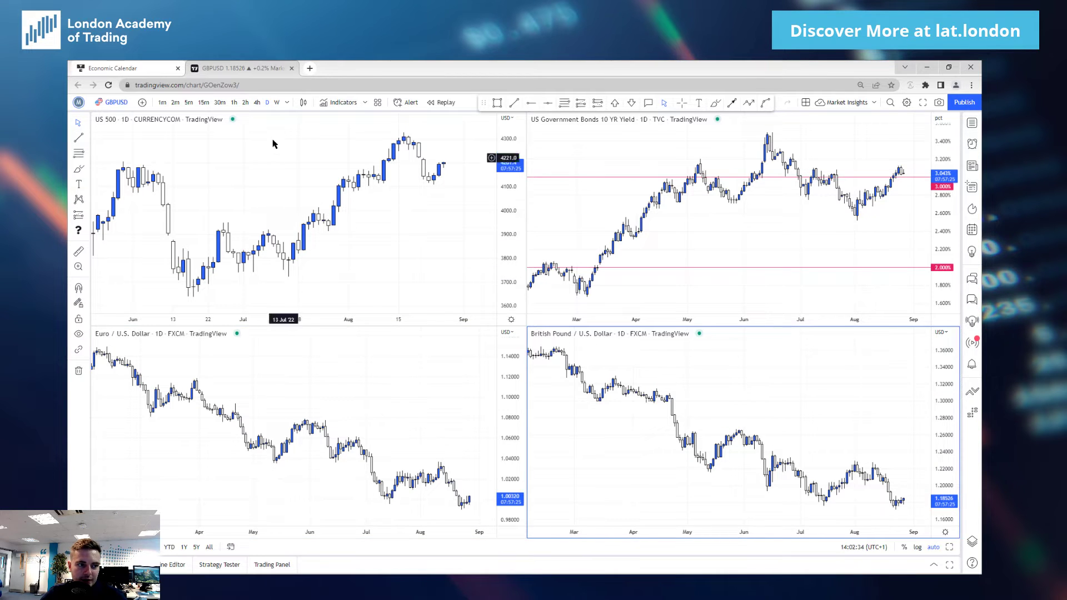
left_click(276, 103)
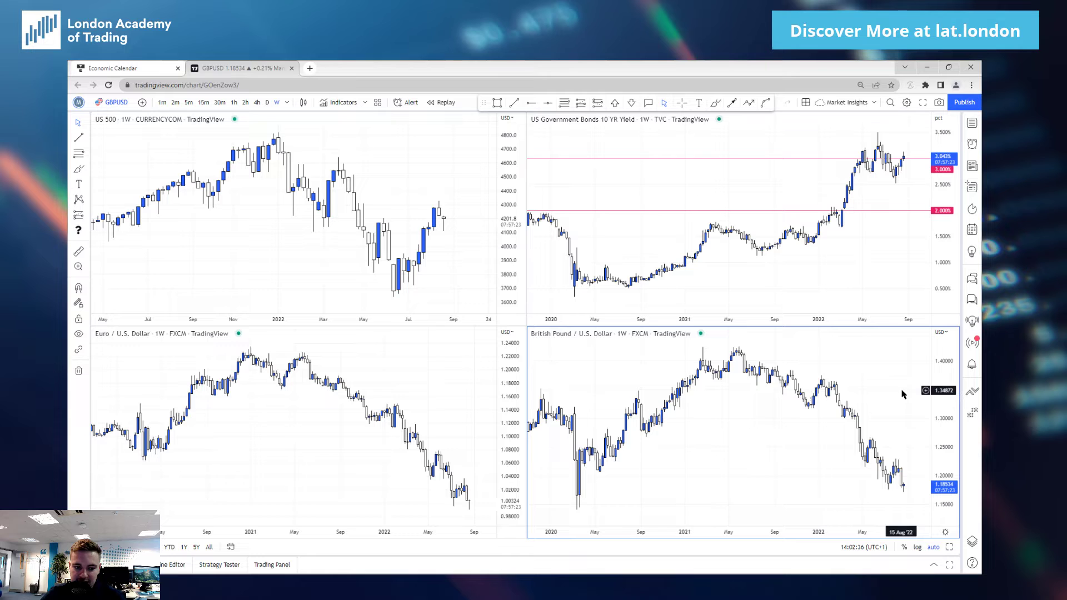
scroll(901, 427, "up", 2)
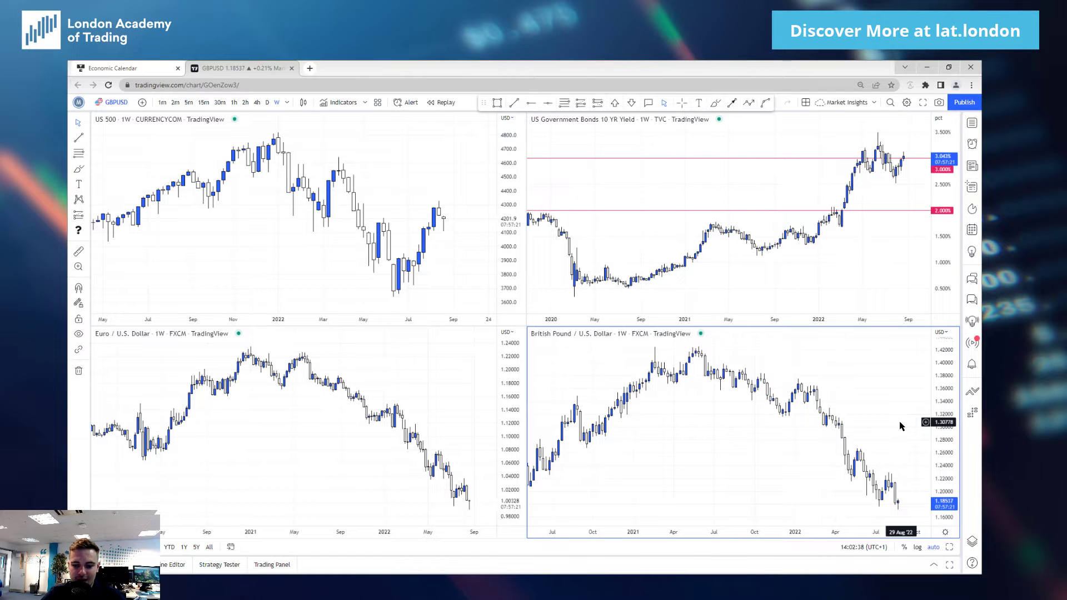
scroll(901, 426, "up", 2)
scroll(901, 426, "up", 2)
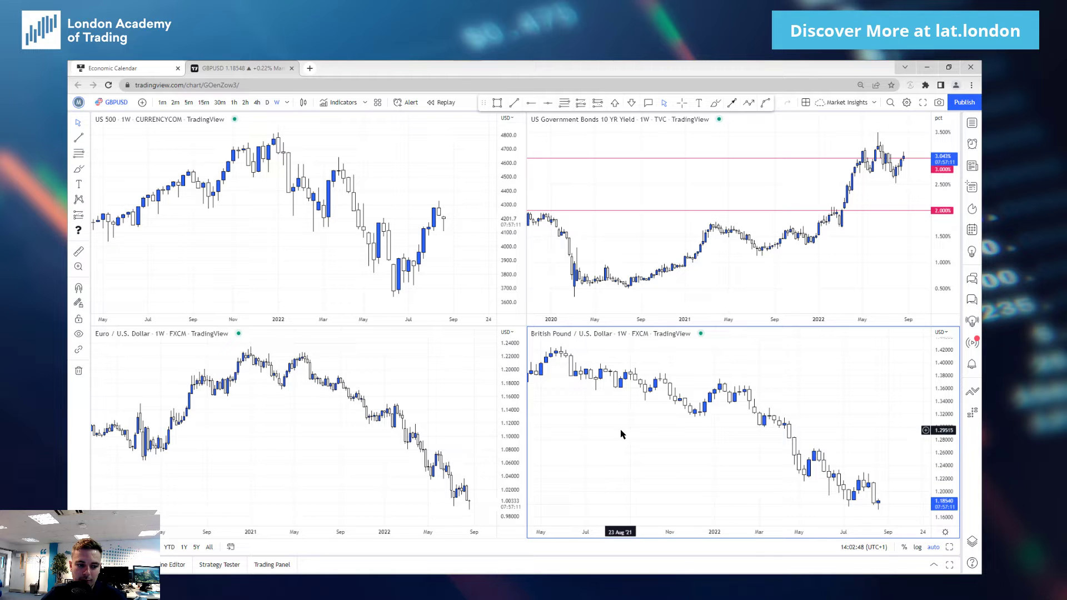
left_click(414, 408)
left_click(297, 506)
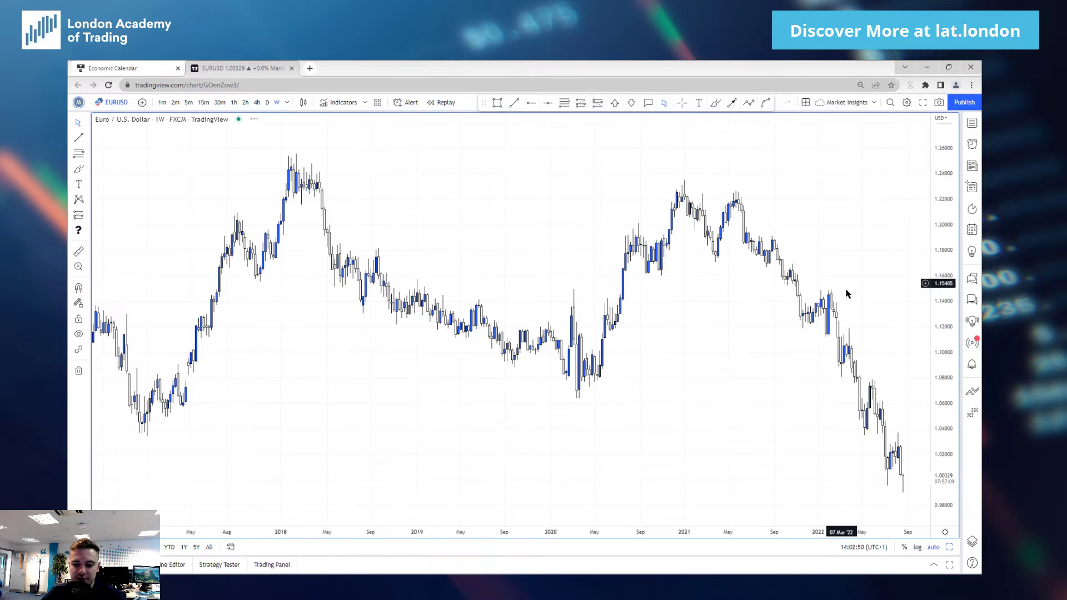
scroll(848, 301, "up", 3)
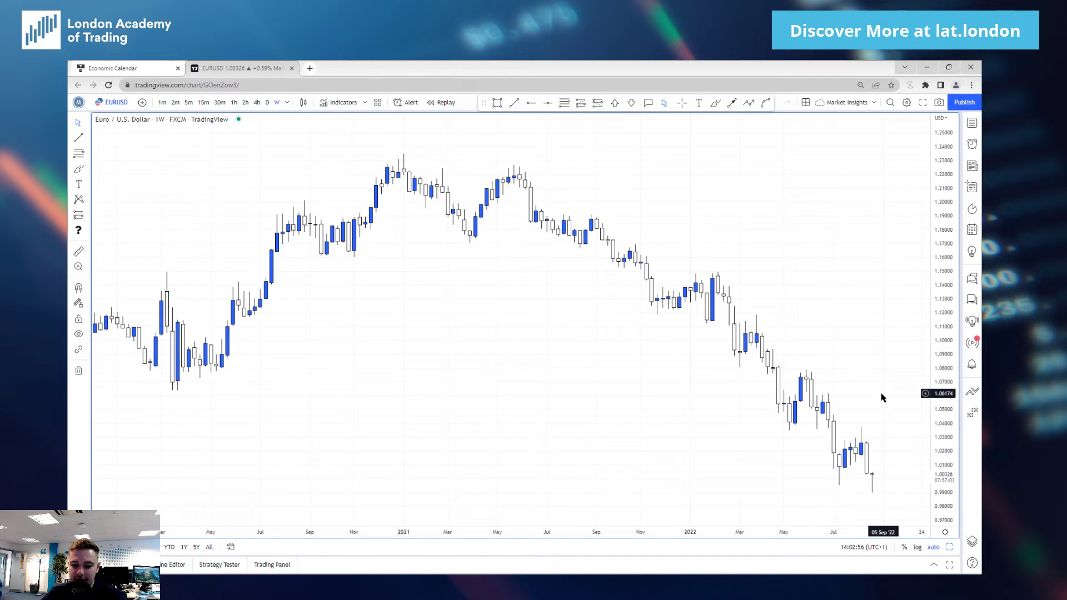
scroll(882, 398, "up", 2)
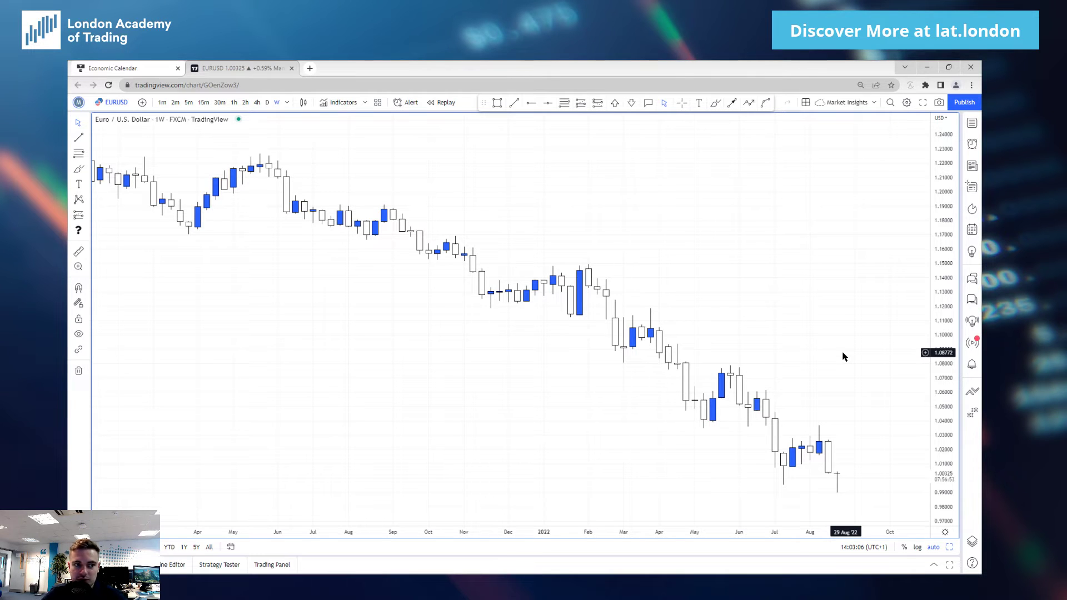
scroll(586, 403, "down", 3)
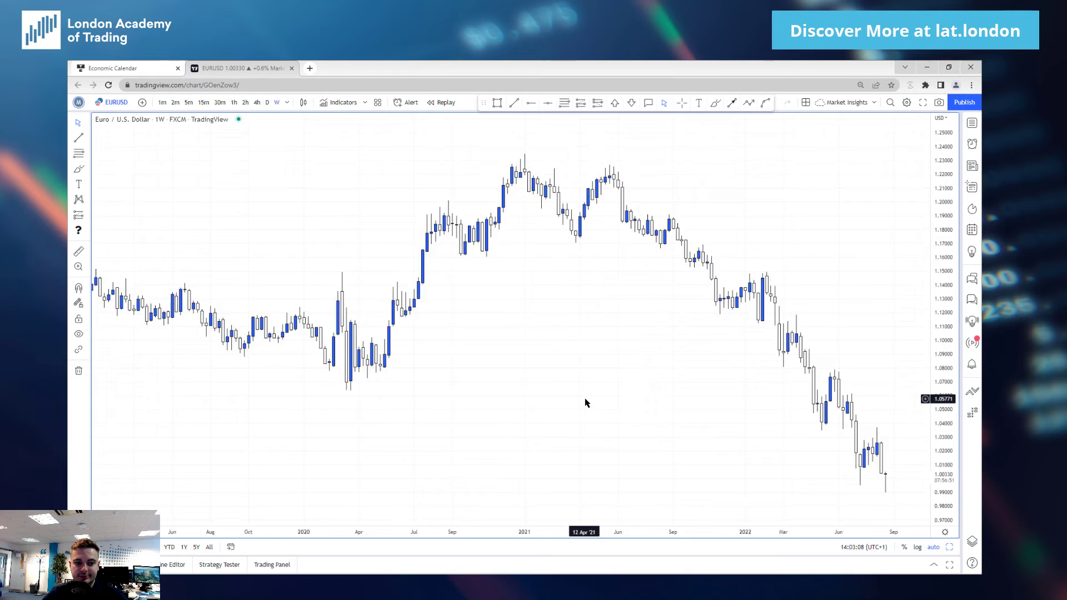
scroll(585, 392, "down", 2)
scroll(767, 358, "up", 2)
scroll(769, 360, "up", 2)
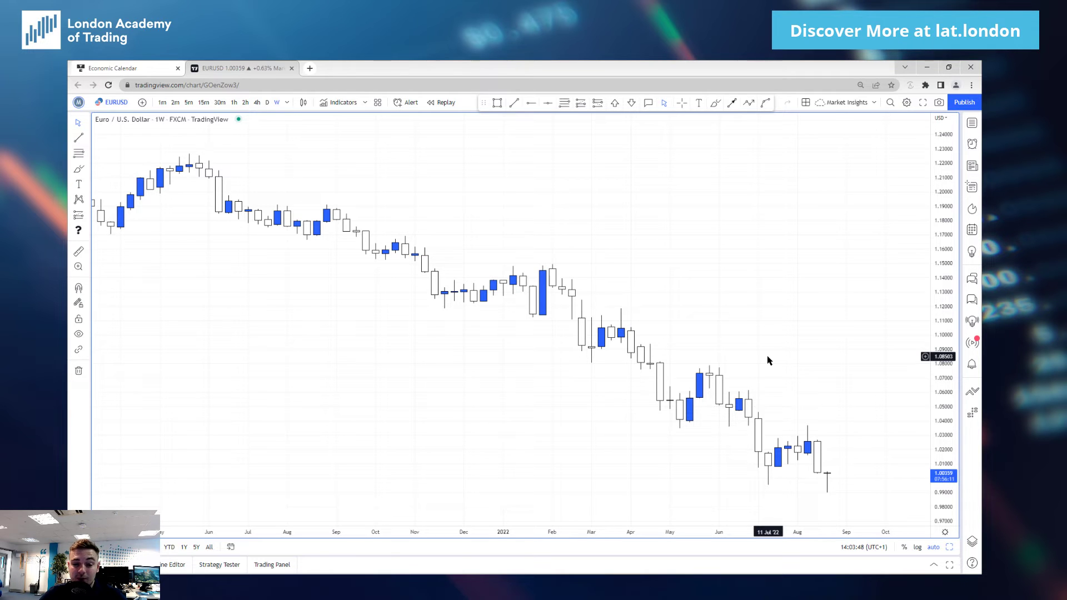
mouse_move(599, 517)
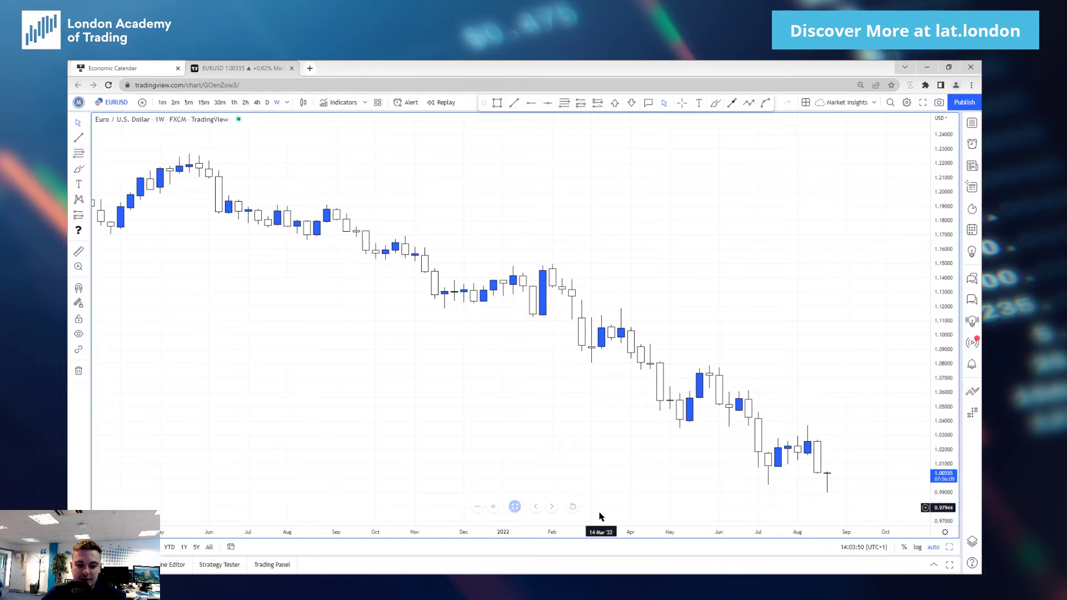
left_click(575, 507)
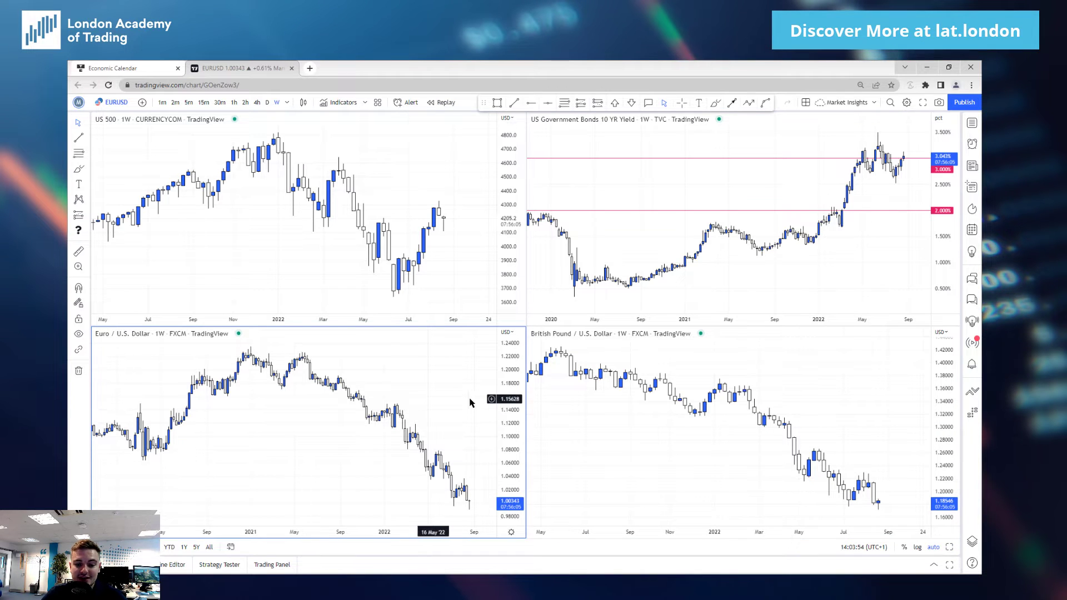
left_click(851, 370)
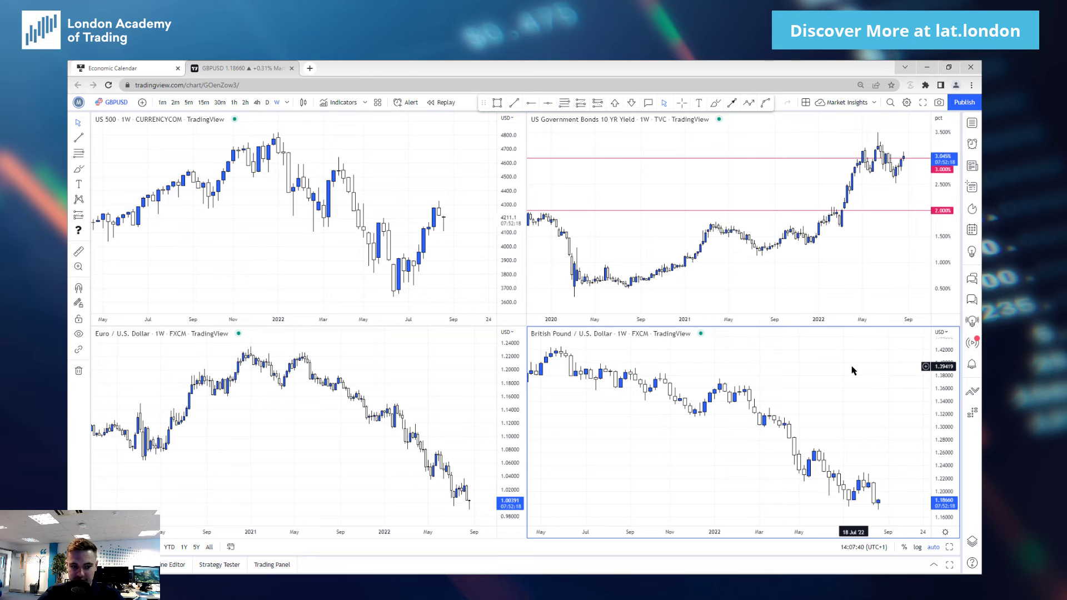
Step: Return to the Trading Economics calendar and set its Dates filter to Next Week
left_click(133, 69)
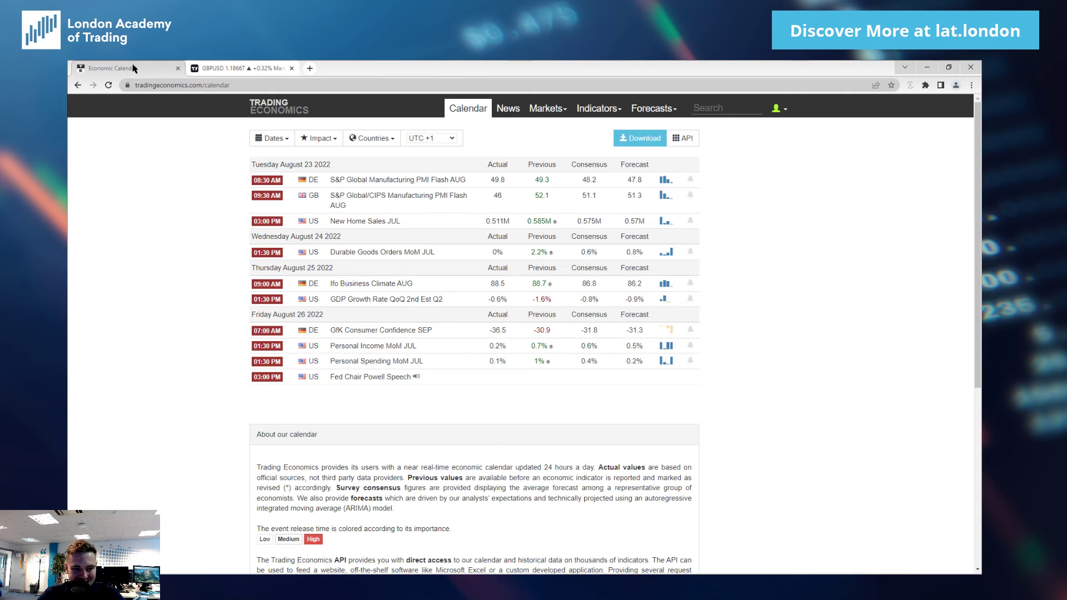
left_click(274, 139)
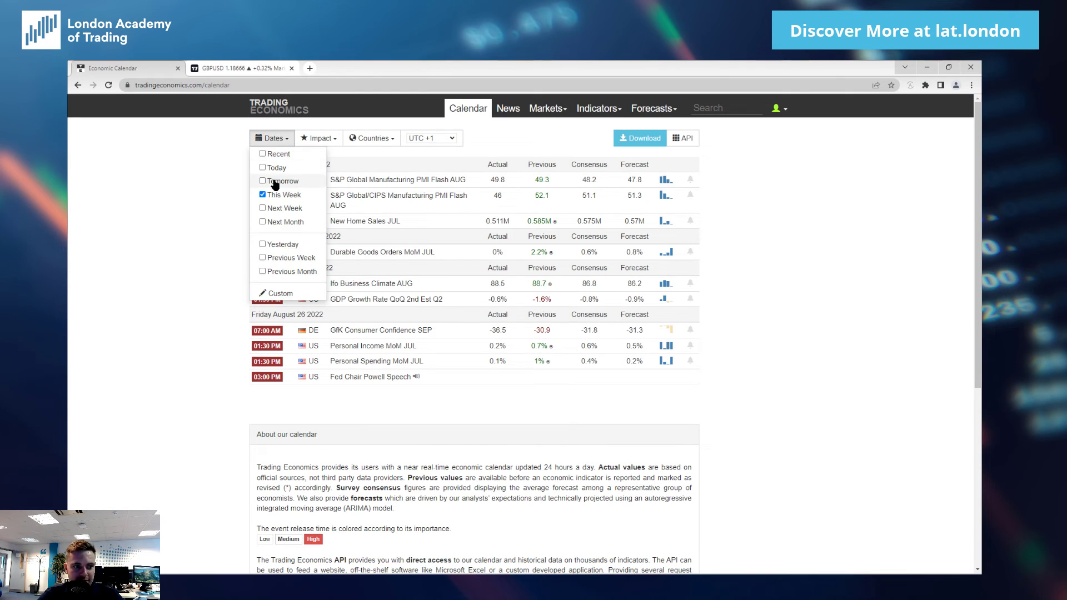
left_click(279, 209)
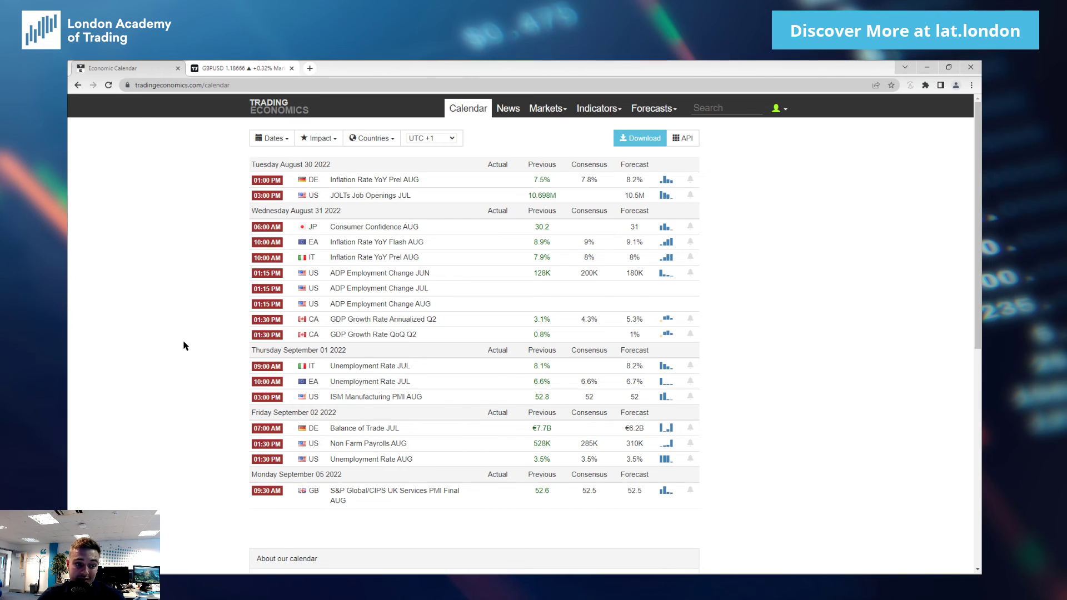
left_click_drag(330, 367, 438, 372)
left_click(438, 371)
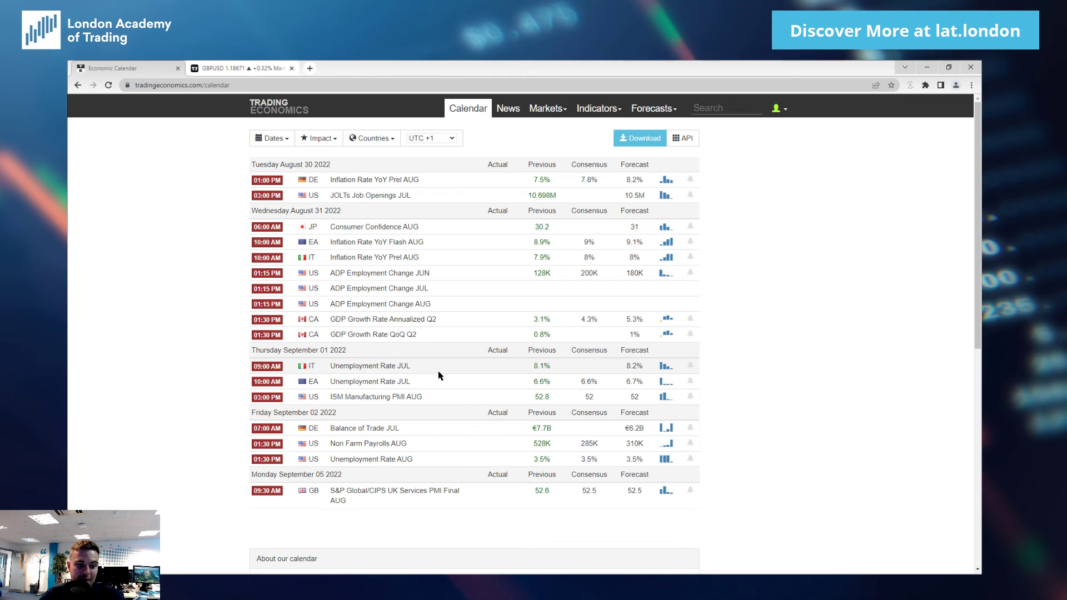
left_click_drag(325, 381, 453, 382)
left_click(451, 382)
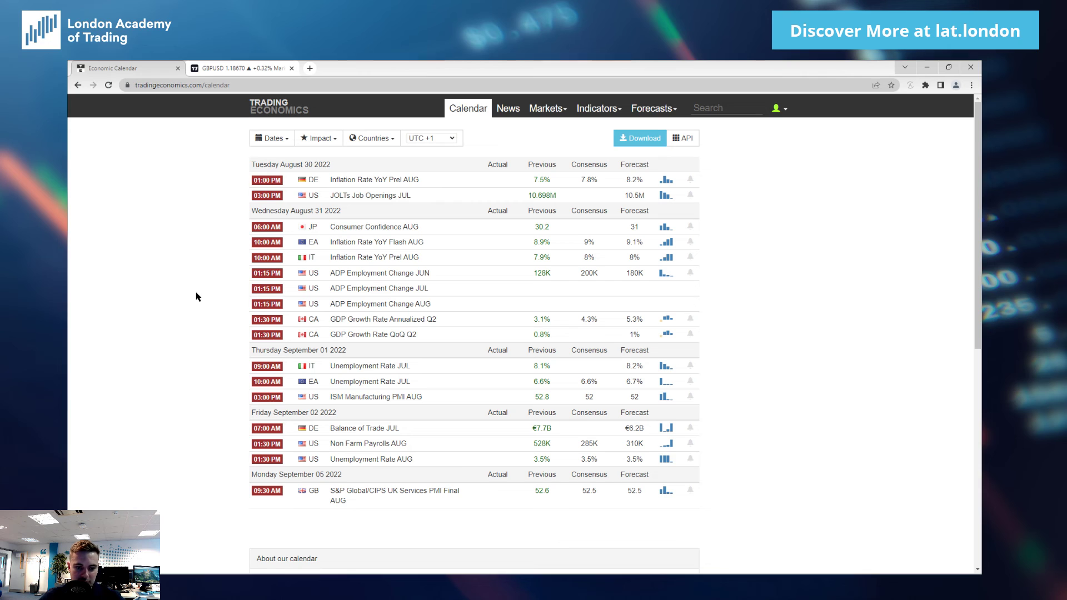
left_click_drag(519, 450, 572, 451)
left_click(574, 450)
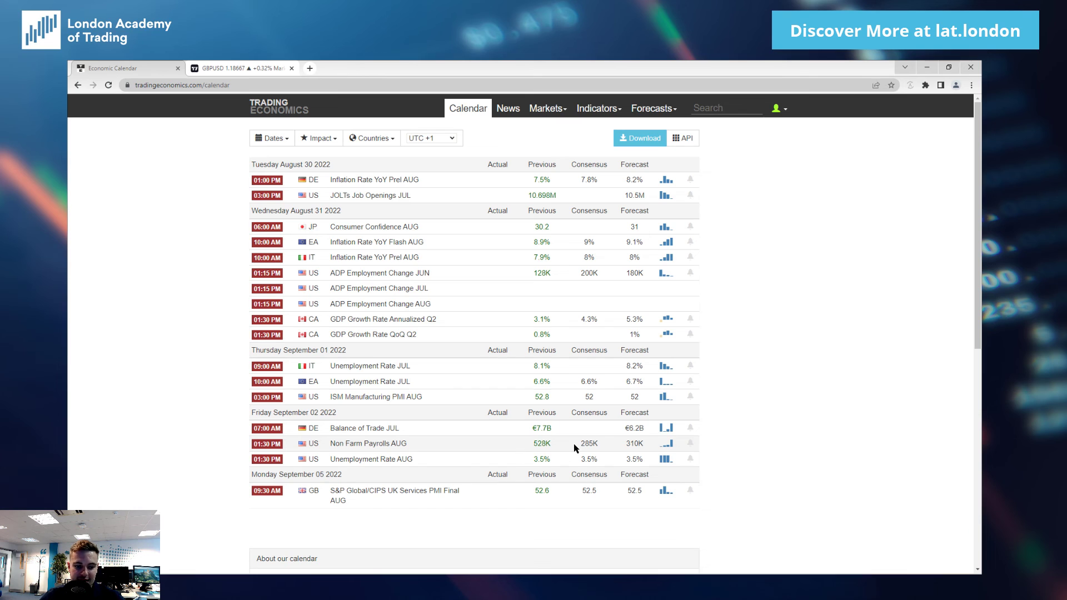